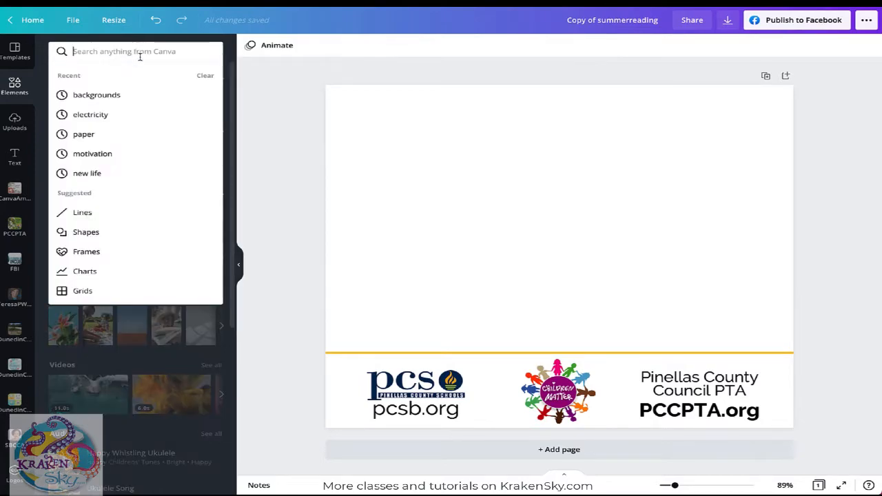
Search the elements for "bbq", add the group grilling photo, enlarge it to span the page width, and send it to the back.
type("bbq")
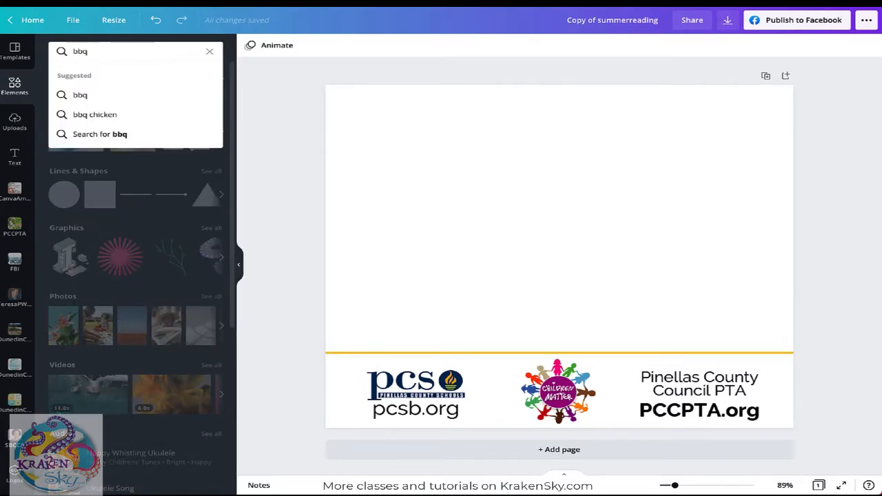
key("Return")
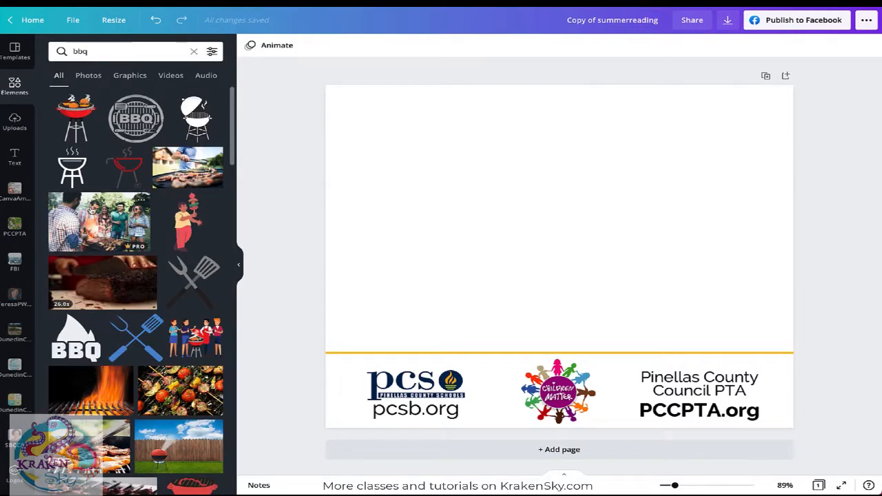
left_click(98, 222)
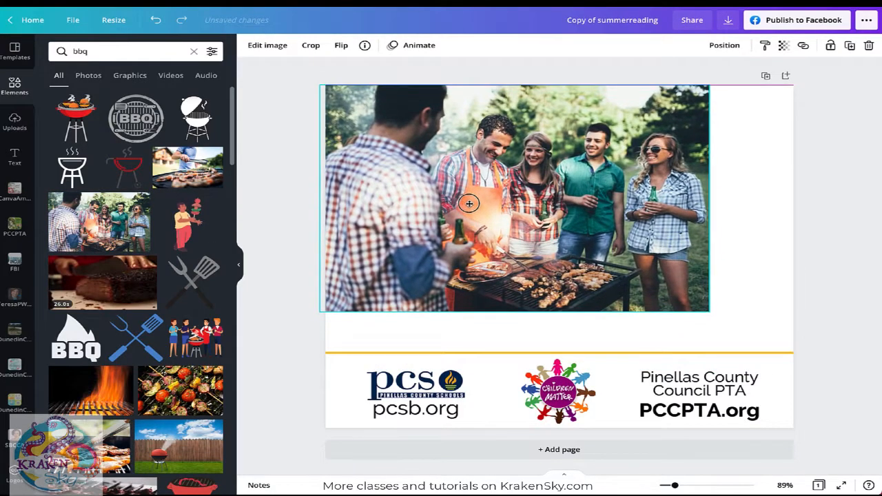
left_click_drag(703, 311, 817, 342)
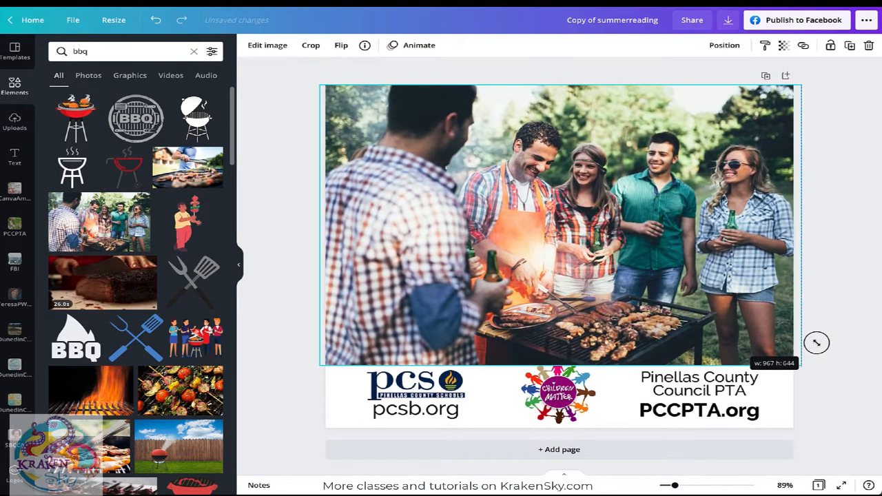
left_click(733, 46)
left_click(698, 94)
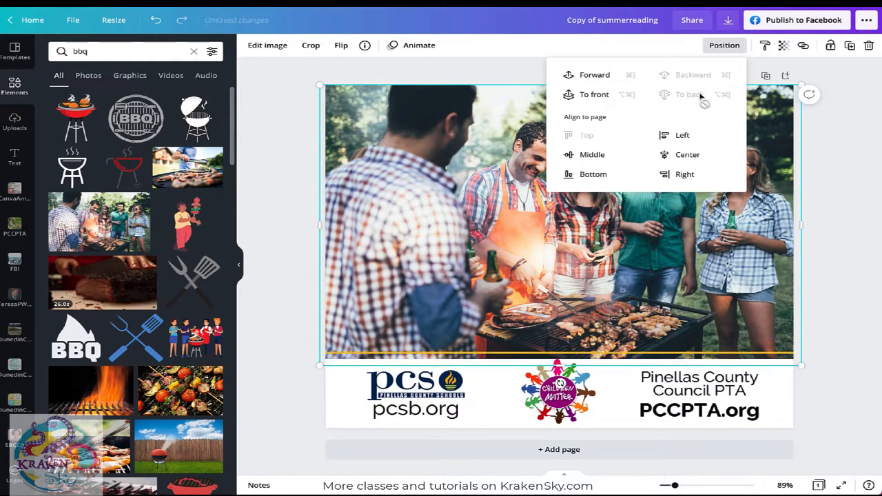
Extend the white footer box behind the logos upward to meet the yellow line, covering the photo's lower edge.
left_click(616, 396)
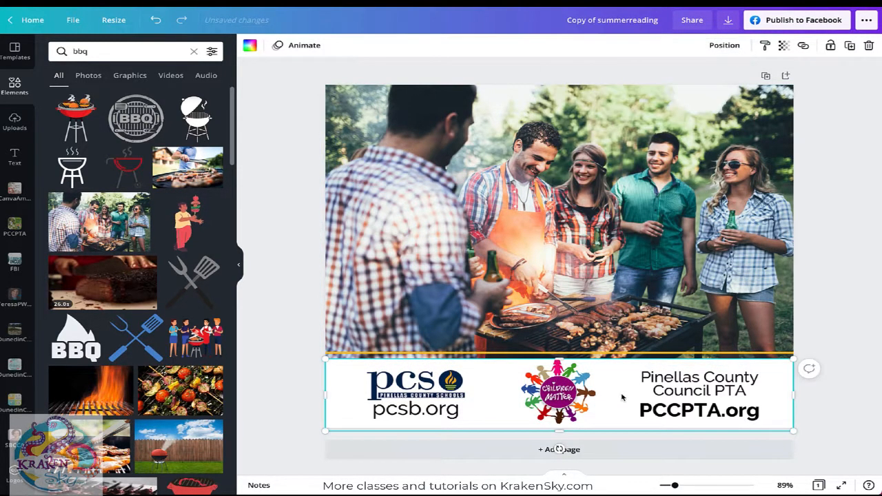
left_click_drag(564, 358, 562, 354)
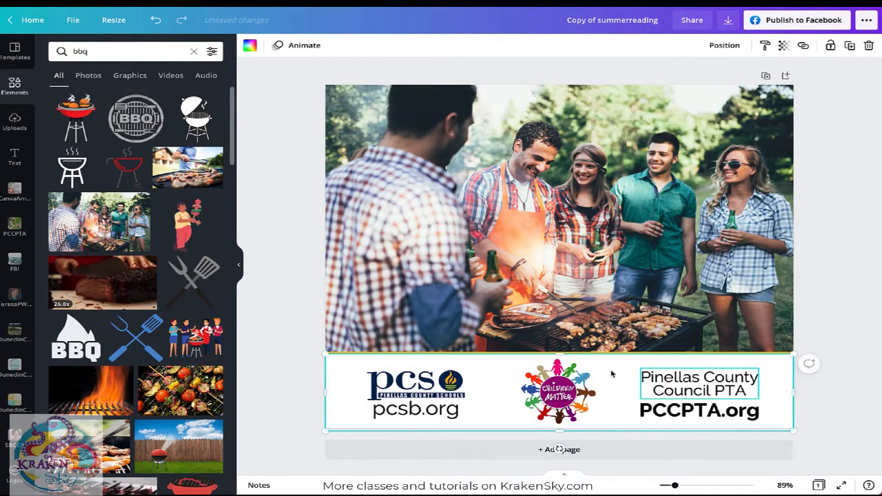
left_click(291, 334)
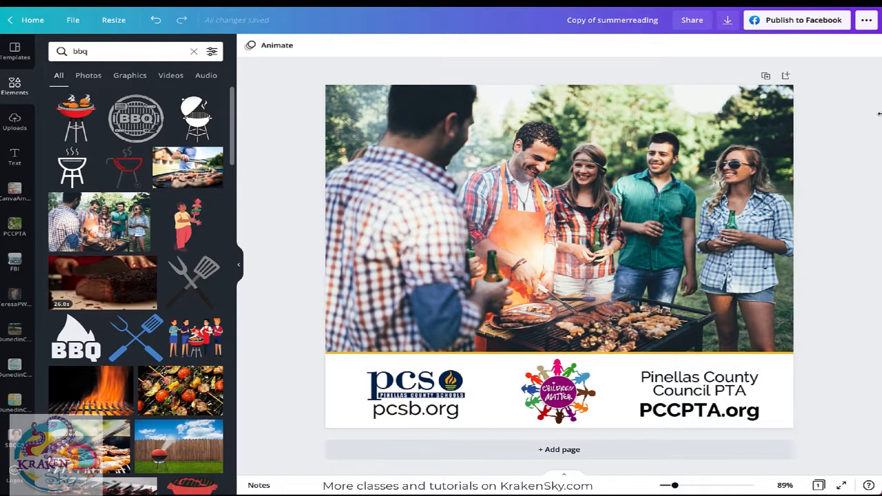
left_click(785, 374)
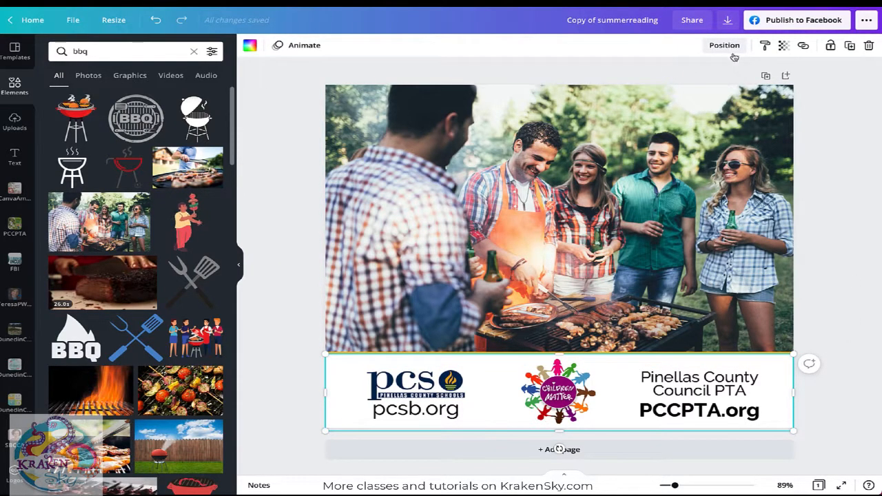
left_click(303, 162)
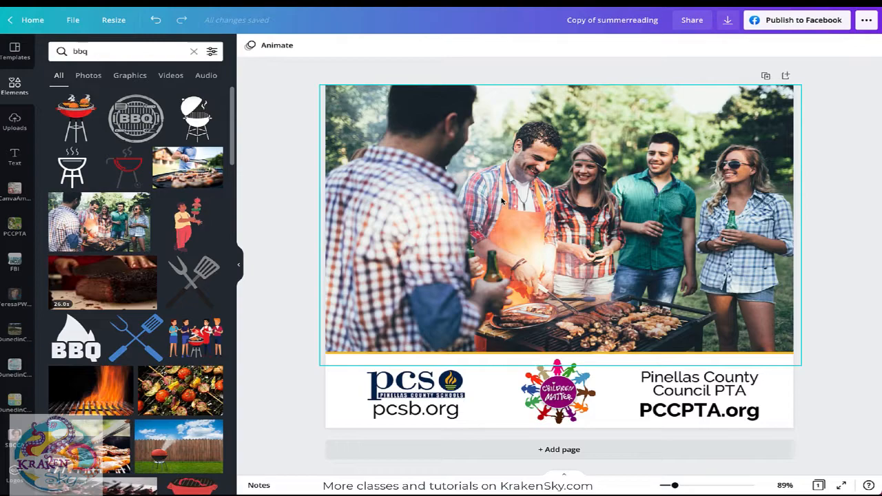
Add a heading reading "BBQ THIS SATURDAY!" across the middle of the photo and enlarge it to size 66.5.
left_click(14, 155)
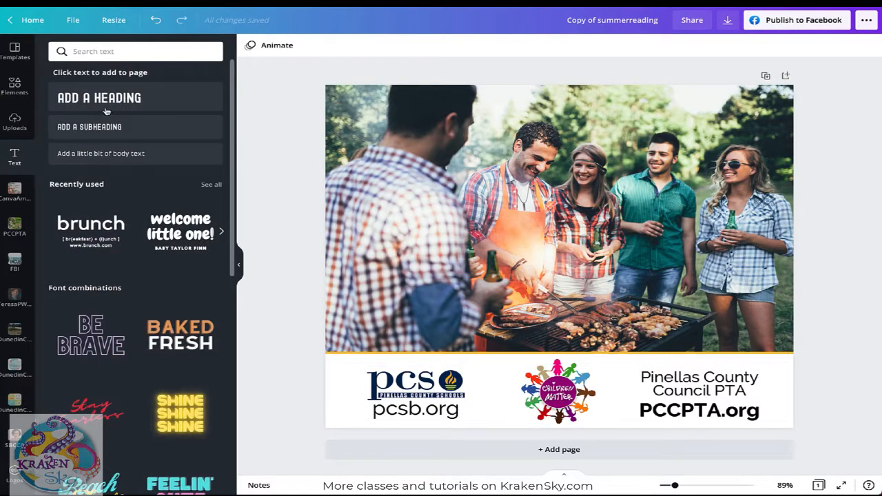
left_click(107, 101)
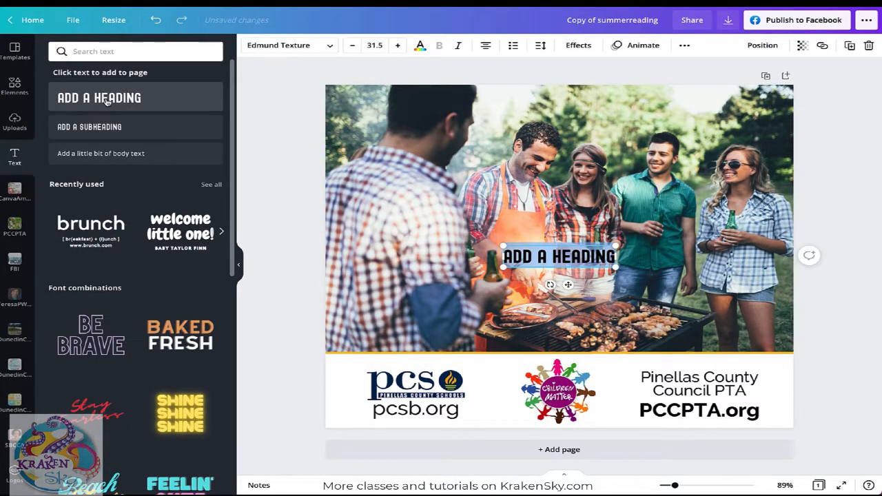
type("BBQ TH")
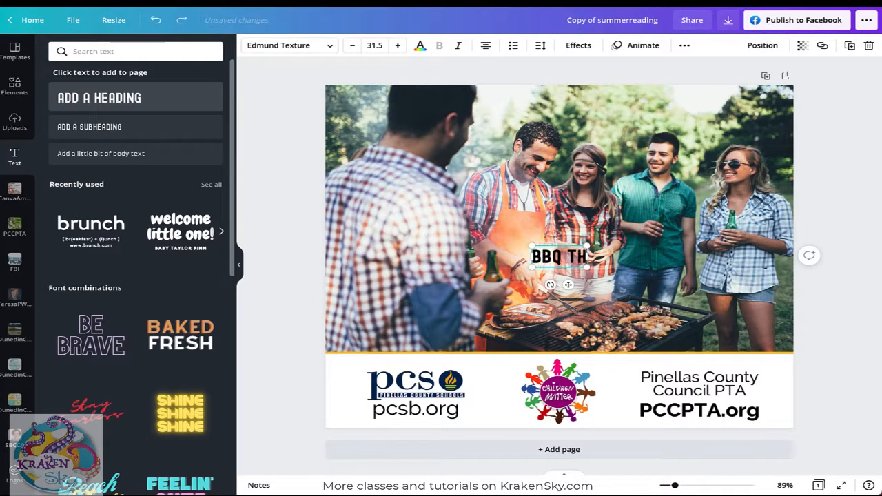
type("IS SATURDAY!")
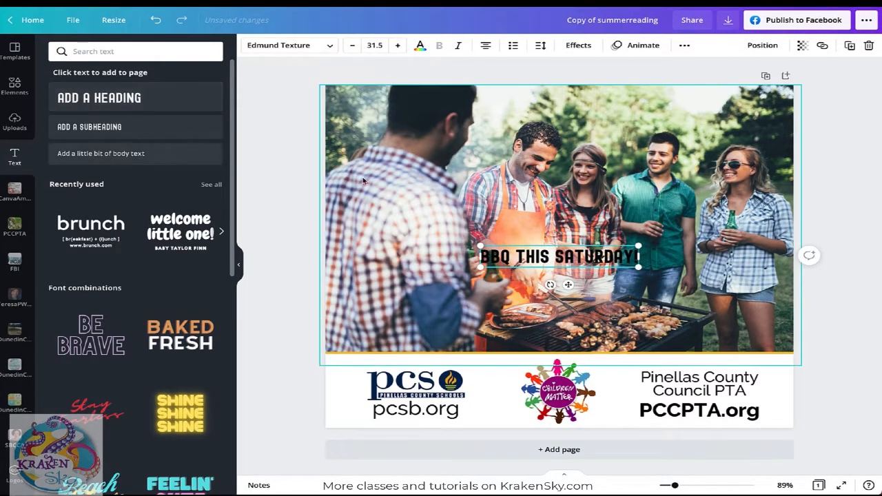
left_click_drag(570, 284, 489, 262)
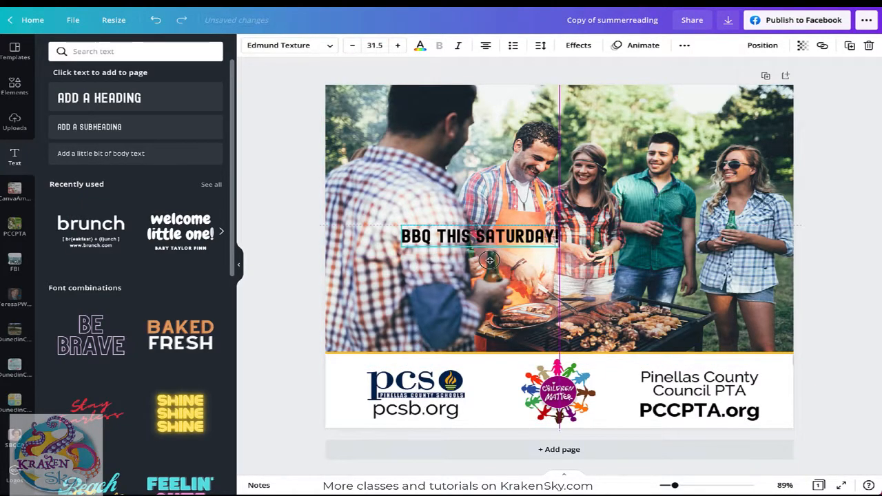
left_click_drag(559, 247, 732, 303)
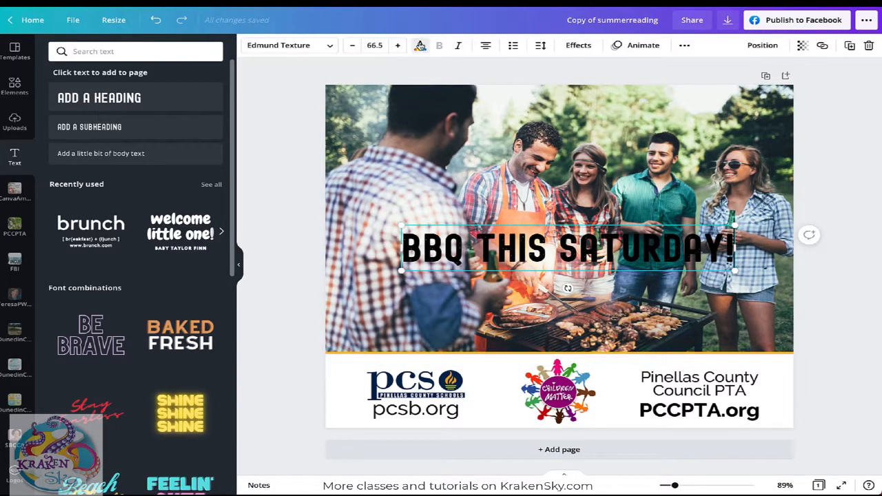
Try white and yellow as the heading's text colour and return it to black.
left_click(419, 45)
left_click(149, 98)
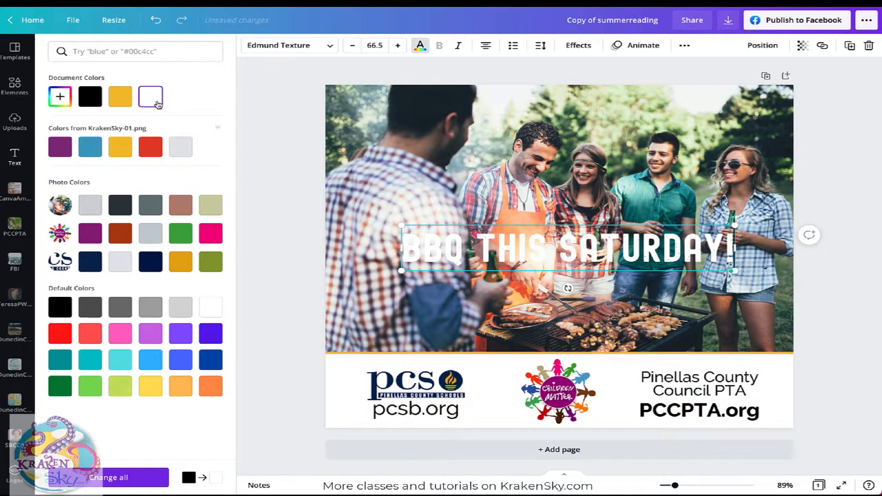
left_click(126, 98)
left_click(94, 98)
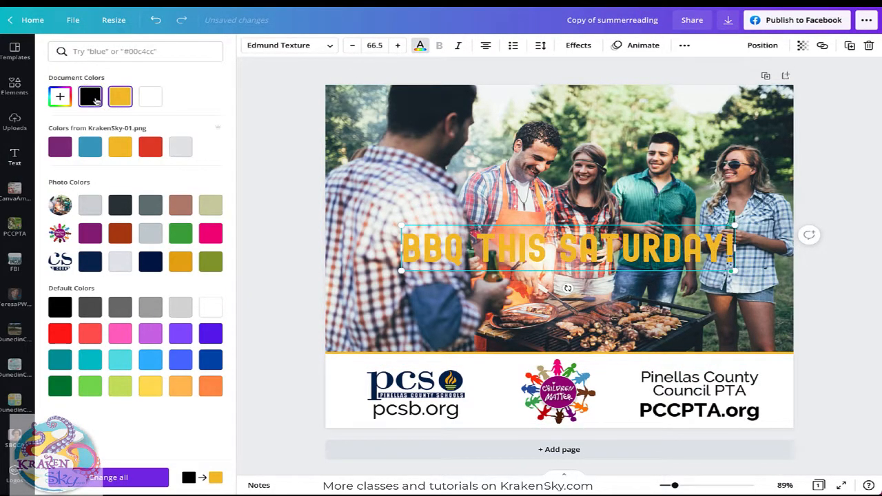
left_click(274, 137)
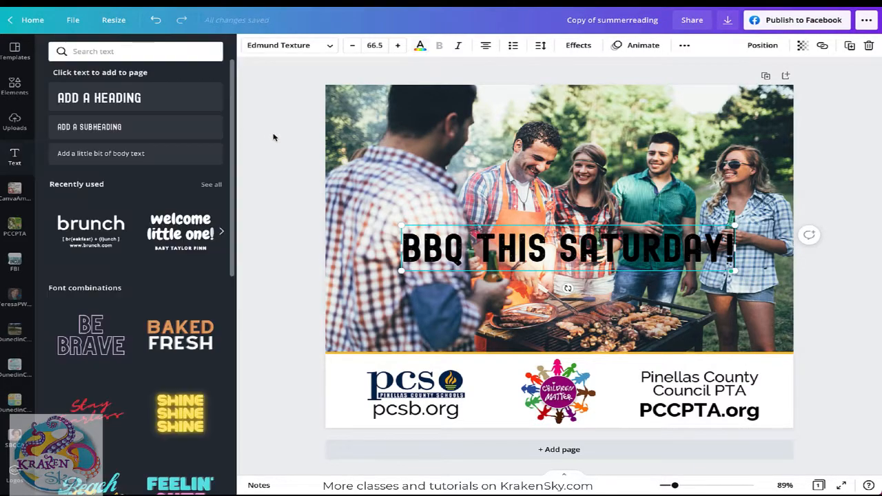
left_click(278, 176)
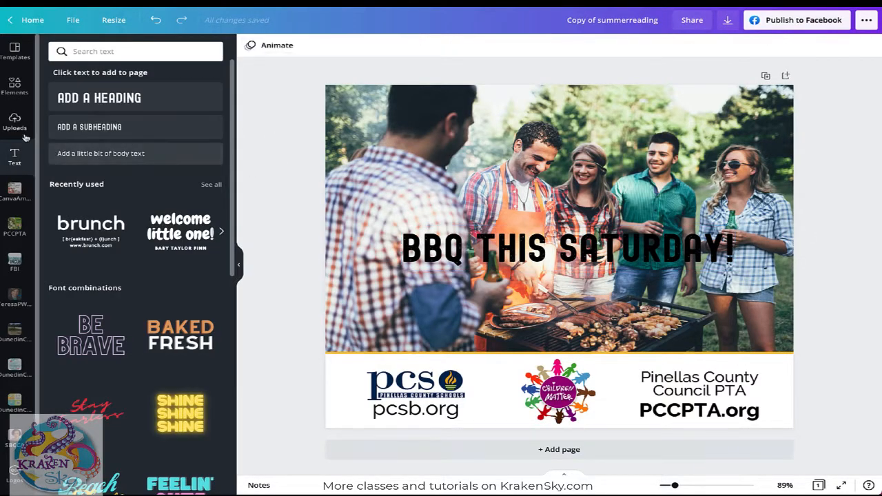
Replace the element search with the suggested Shapes category and add a plain square to the page.
left_click(14, 86)
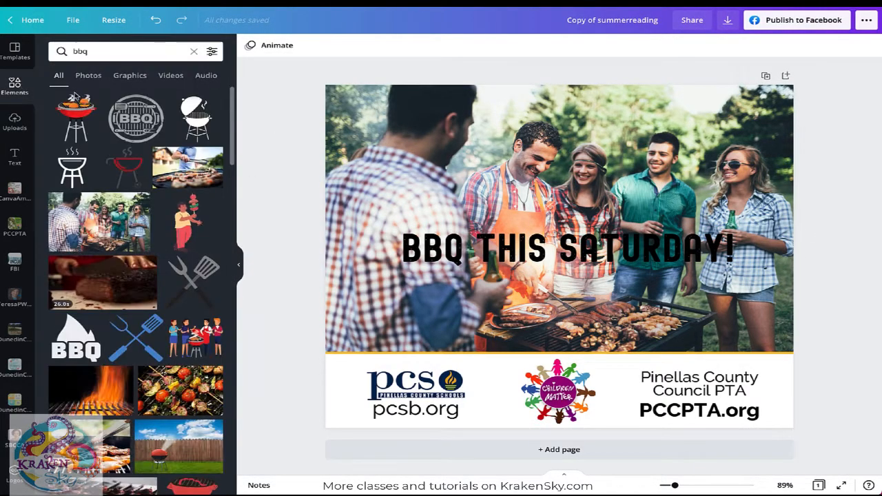
left_click(103, 51)
key("BackSpace")
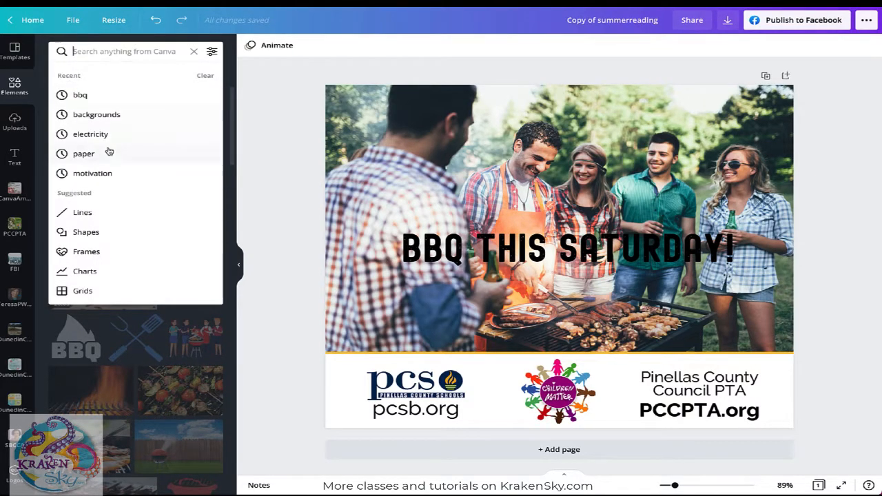
left_click(102, 234)
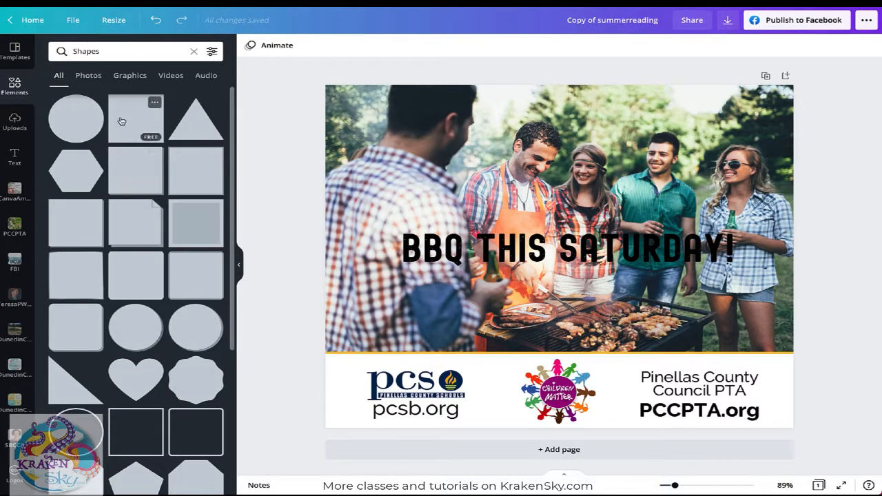
left_click(121, 122)
Reshape the square into a narrow band behind the heading that spans the full width of the page.
left_click_drag(562, 193, 450, 188)
left_click_drag(432, 343, 433, 281)
left_click_drag(424, 150, 425, 217)
left_click_drag(536, 248, 812, 250)
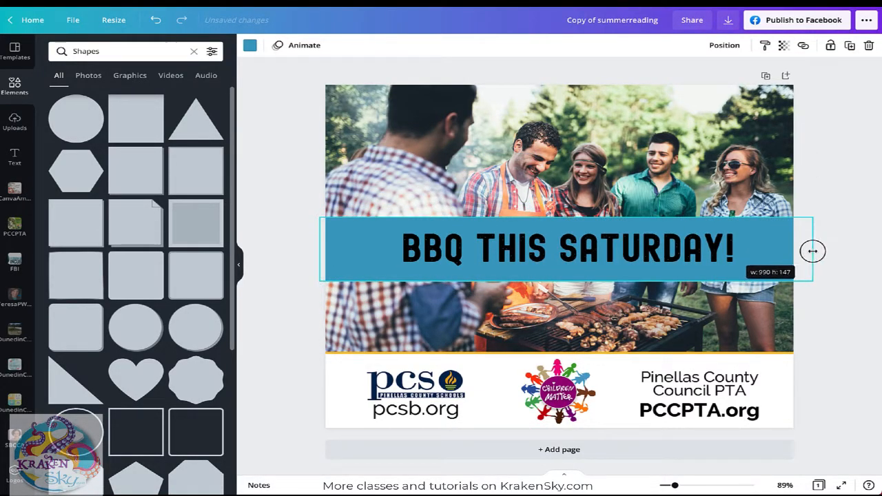
Set the blue band's transparency to 82.
left_click(783, 46)
left_click_drag(749, 79, 734, 80)
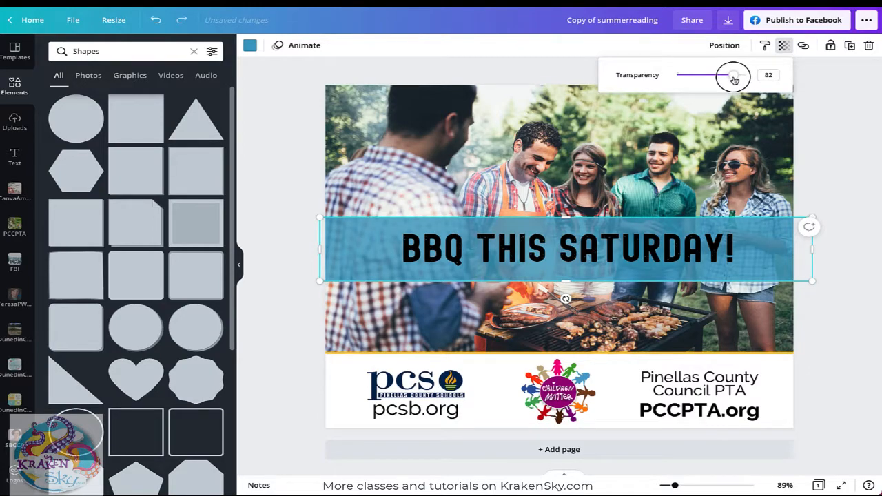
left_click(277, 171)
Change the "BBQ THIS SATURDAY!" heading's text colour to the yellow from the document colours.
left_click(409, 247)
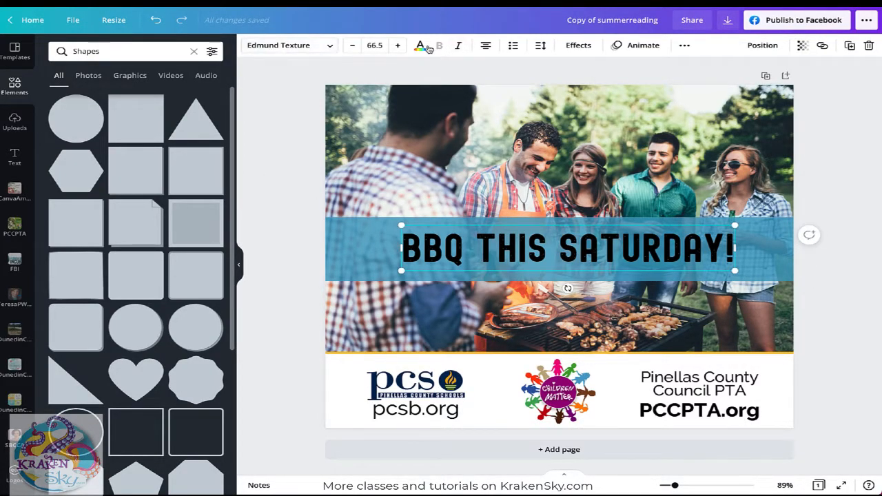
left_click(421, 46)
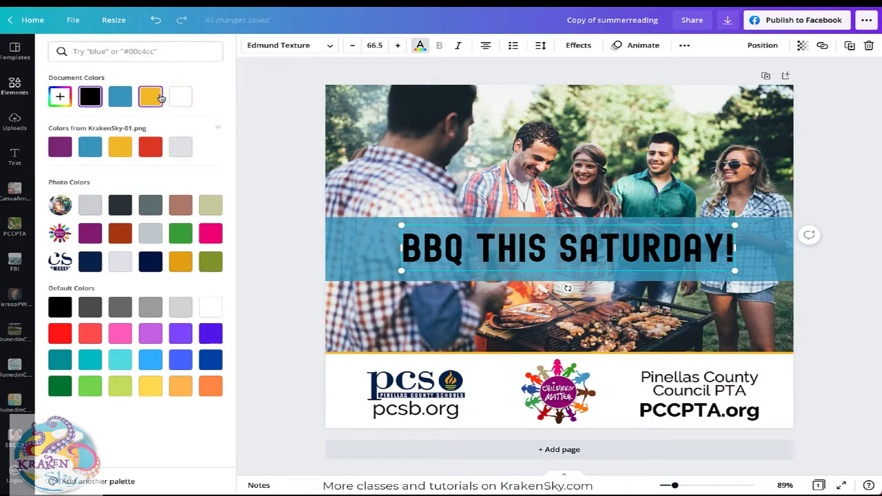
left_click(151, 97)
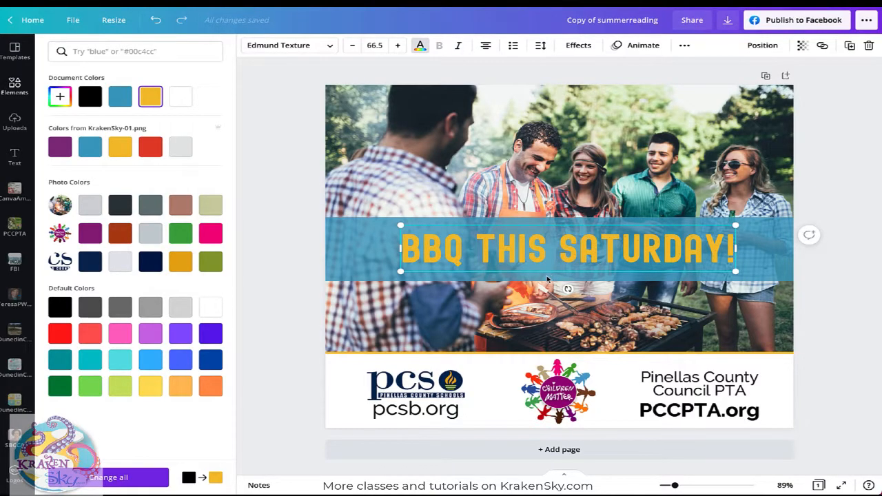
left_click(278, 134)
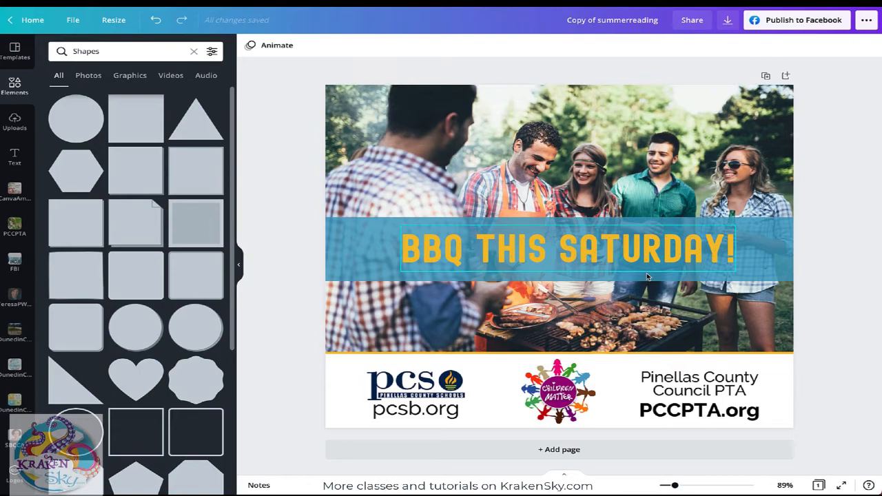
Rename the design as "bbq".
left_click(618, 24)
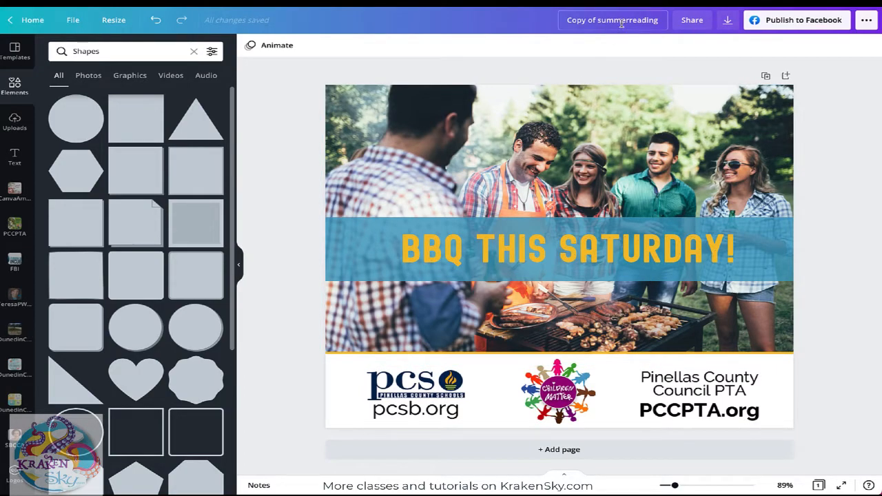
triple_click(662, 19)
type("bbq")
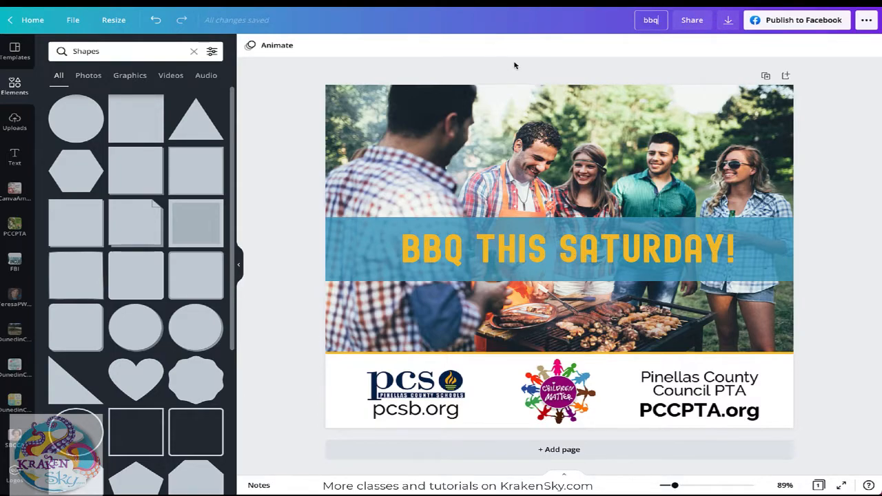
key("Return")
Make a copy of the design and delete the photo, blue band and heading from it, keeping the branded footer.
left_click(73, 19)
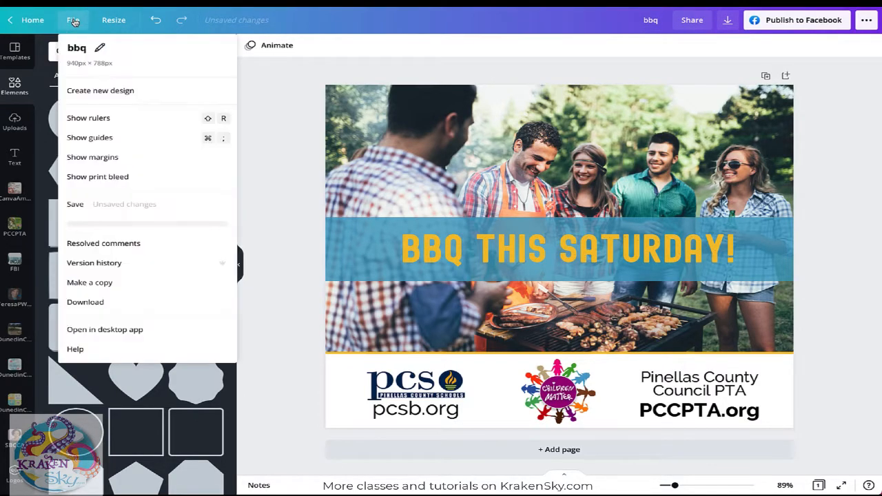
left_click(110, 284)
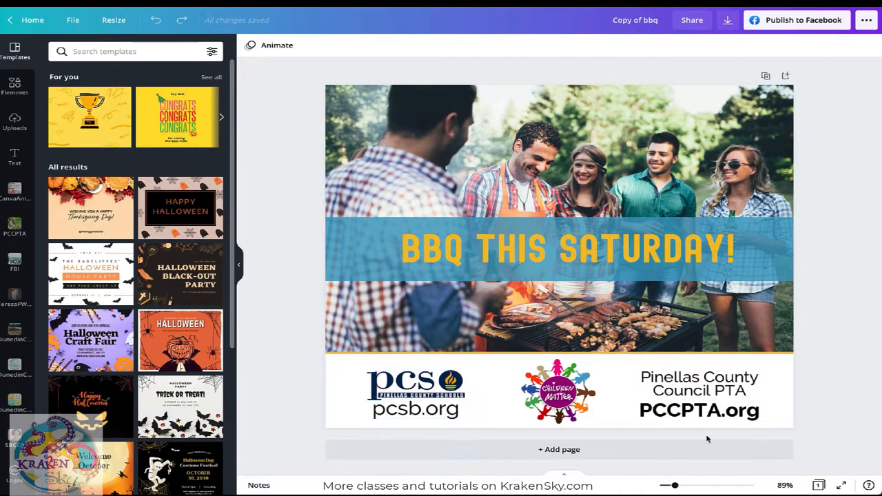
left_click_drag(292, 101, 677, 312)
key("Delete")
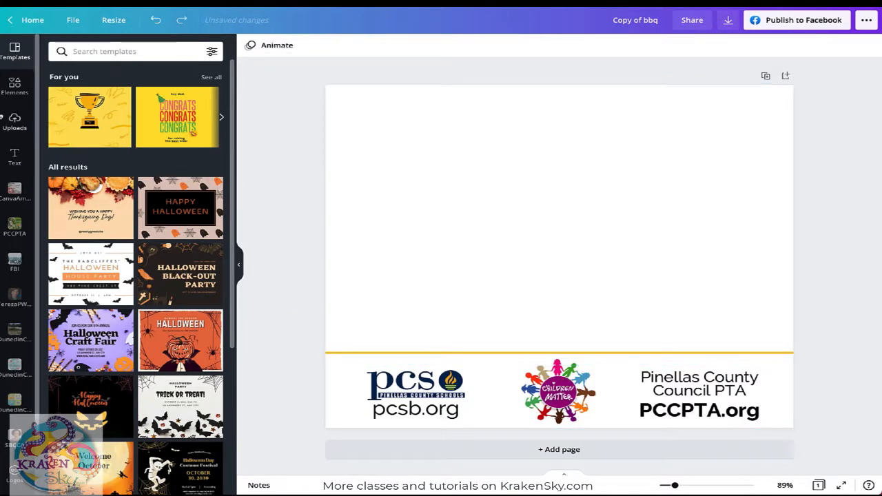
Search the elements for "skiing" and fill the blank area above the footer with the photo of the skier in a red jacket.
left_click(15, 82)
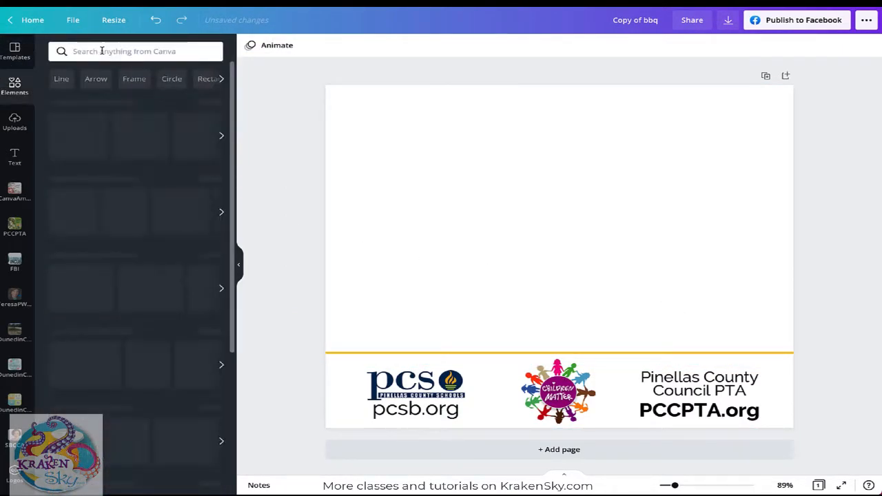
left_click(102, 51)
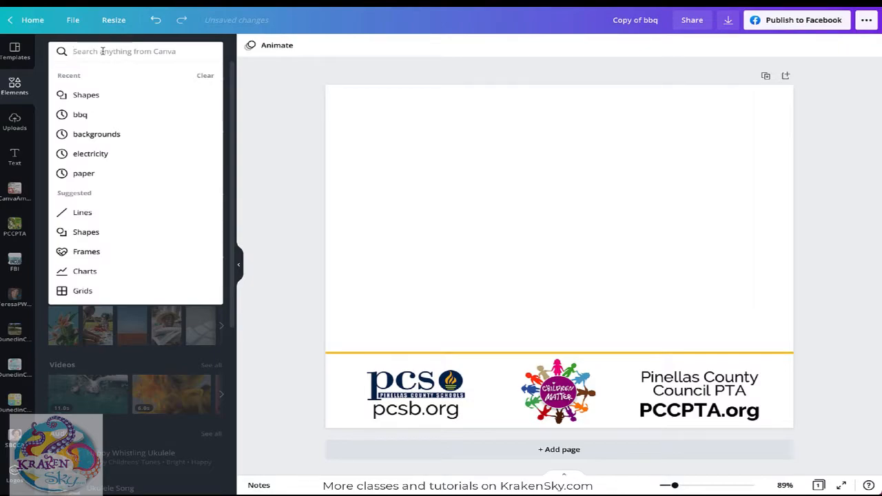
type("skiing")
key("Return")
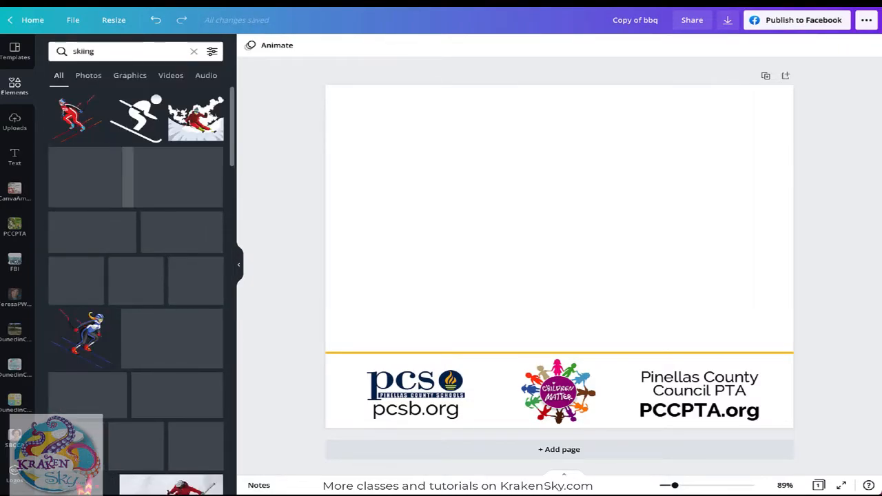
left_click_drag(149, 189, 363, 148)
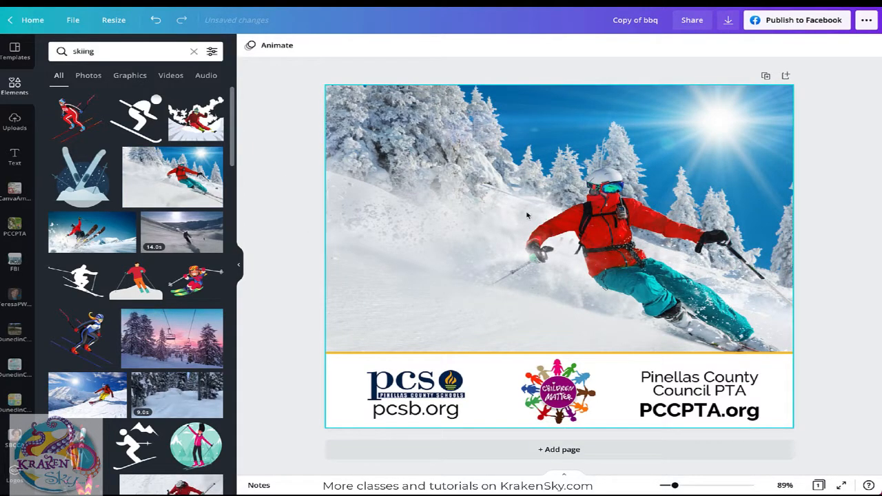
Add the tapered rounded square from Lines & Shapes, shrink it and place it over the snow beside the skier.
left_click(15, 86)
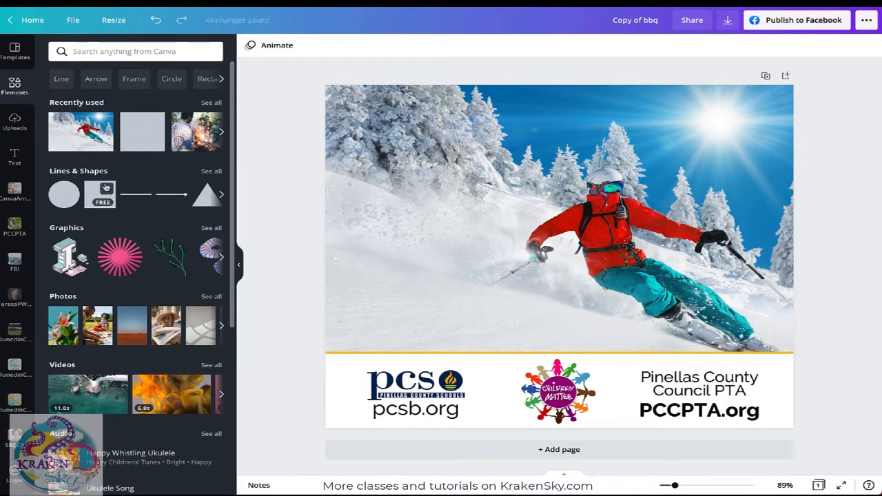
left_click(211, 170)
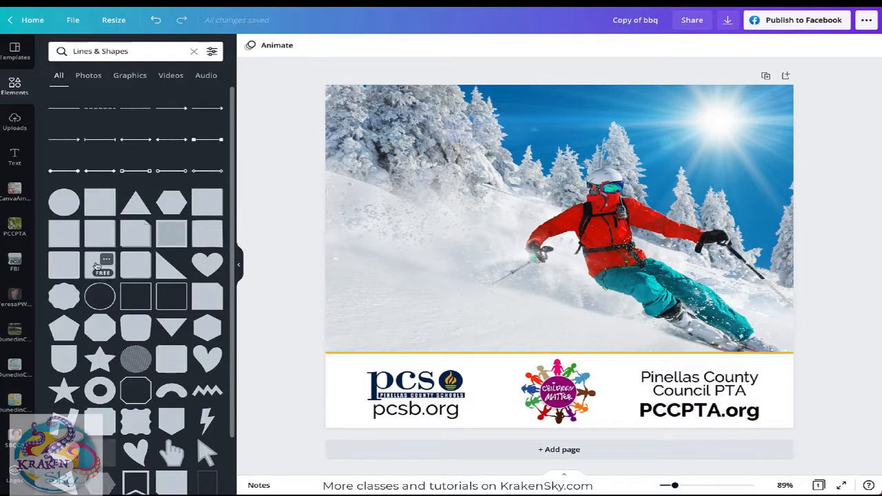
left_click(131, 328)
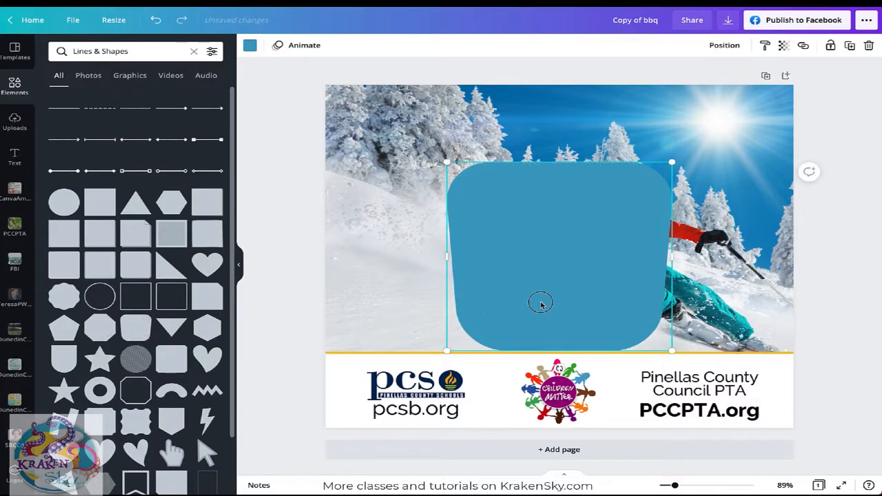
left_click_drag(541, 303, 433, 260)
left_click_drag(539, 141, 491, 181)
Make the blue rounded shape slightly see-through by lowering its transparency value.
left_click(781, 45)
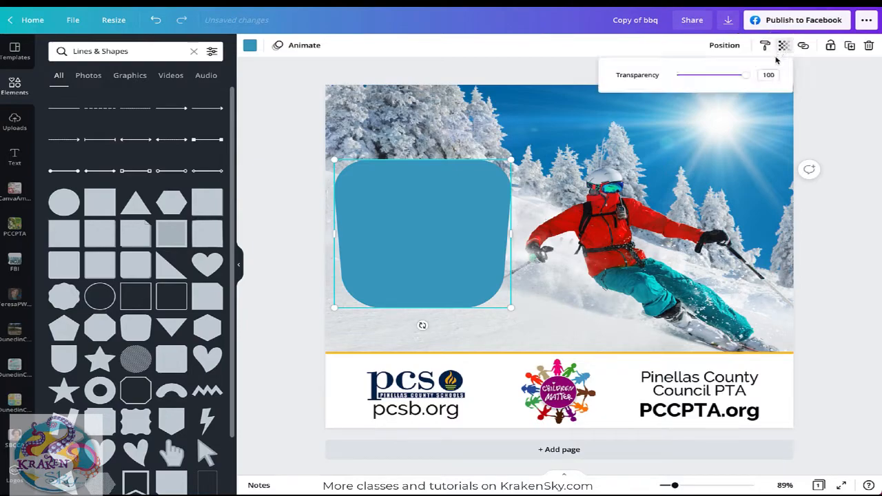
left_click_drag(745, 75, 730, 78)
left_click(275, 122)
left_click(273, 119)
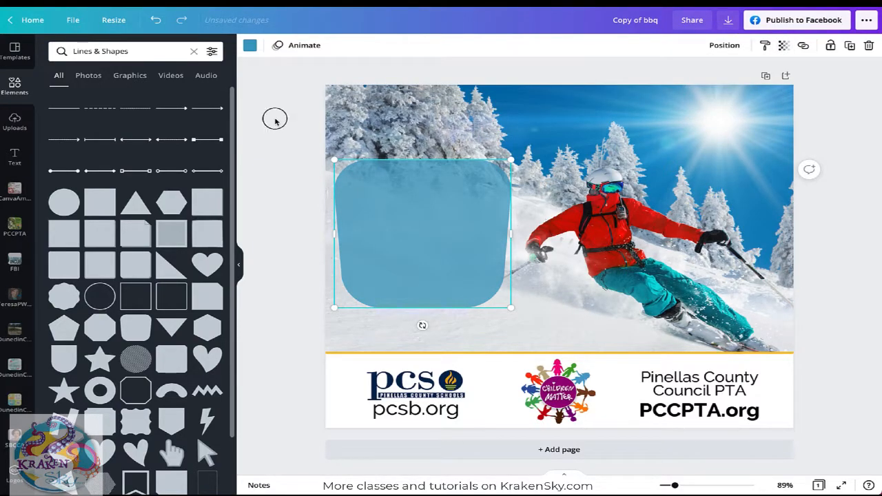
Add a heading on the blue shape reading "SKIING TUESDAY!" on two lines.
left_click(14, 153)
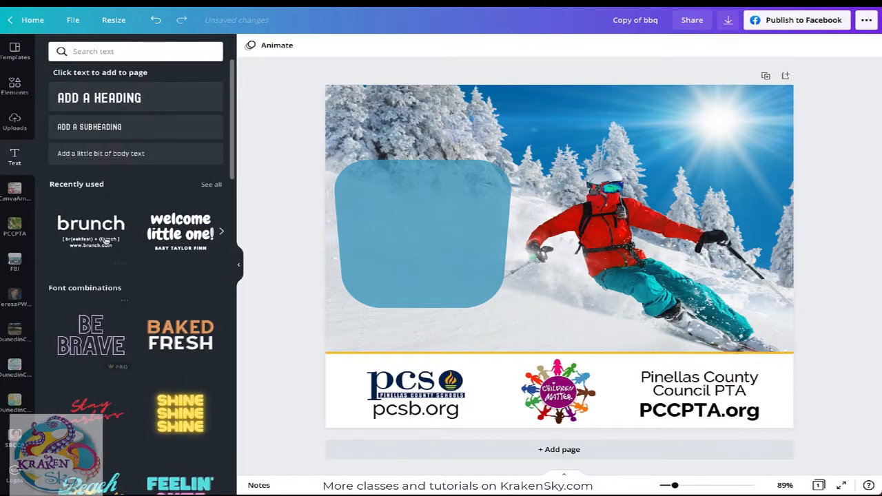
left_click(110, 98)
left_click_drag(567, 285, 432, 243)
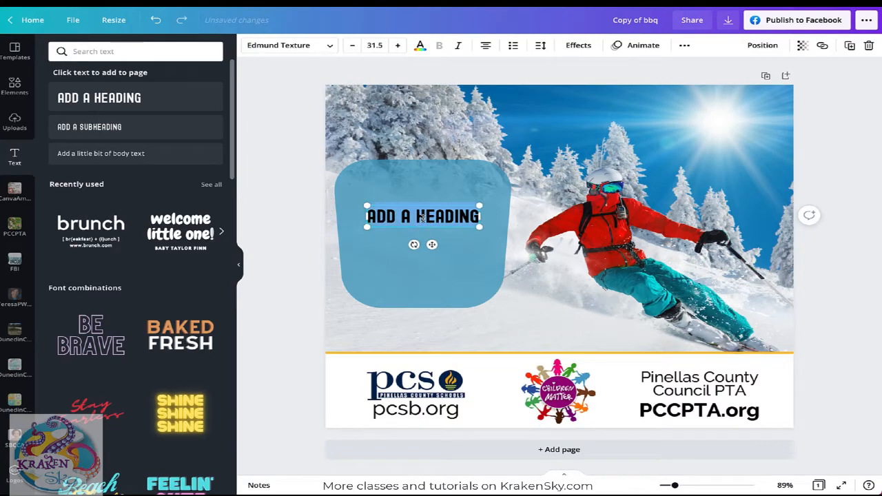
type("SK")
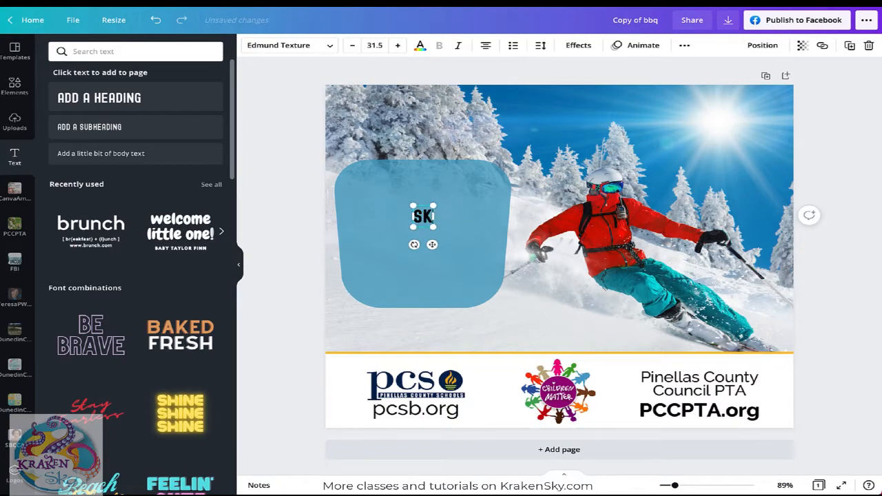
type("IING")
key("Return")
type("TUESDAY!")
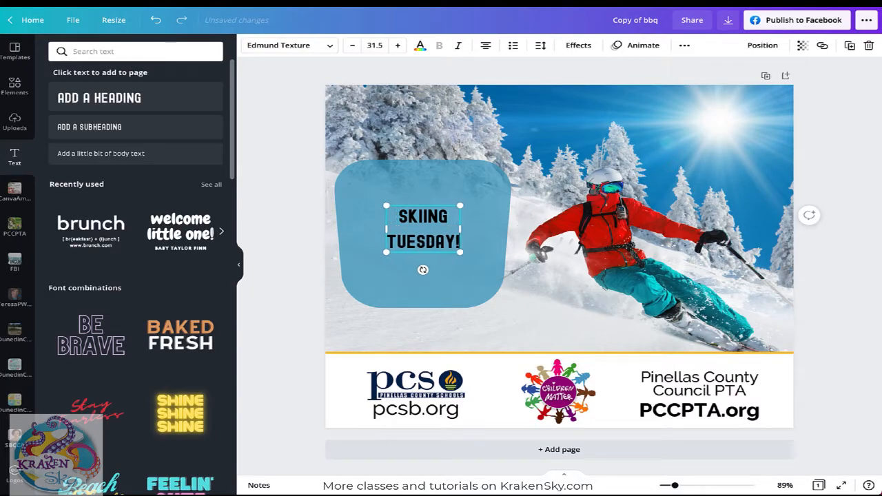
Enlarge the "SKIING TUESDAY!" heading to size 56.8 and tighten its line spacing to 0.77.
left_click_drag(386, 205, 354, 185)
left_click_drag(461, 253, 489, 271)
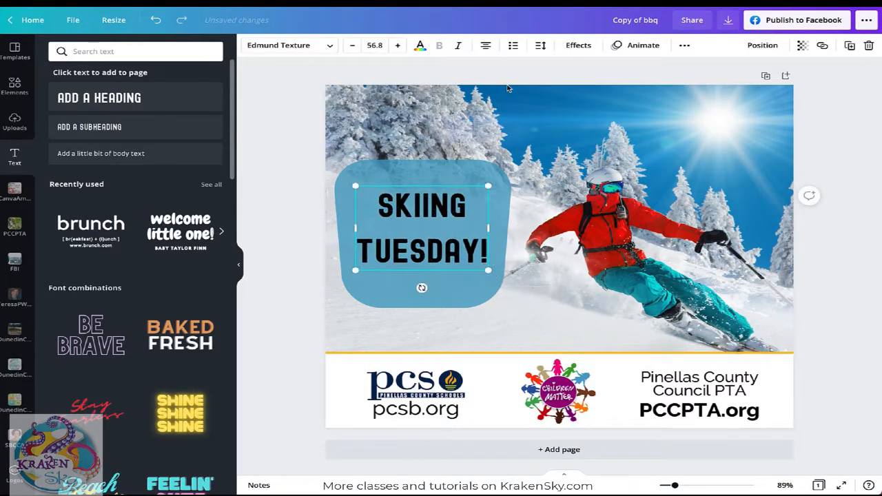
left_click(542, 46)
left_click_drag(644, 101, 622, 101)
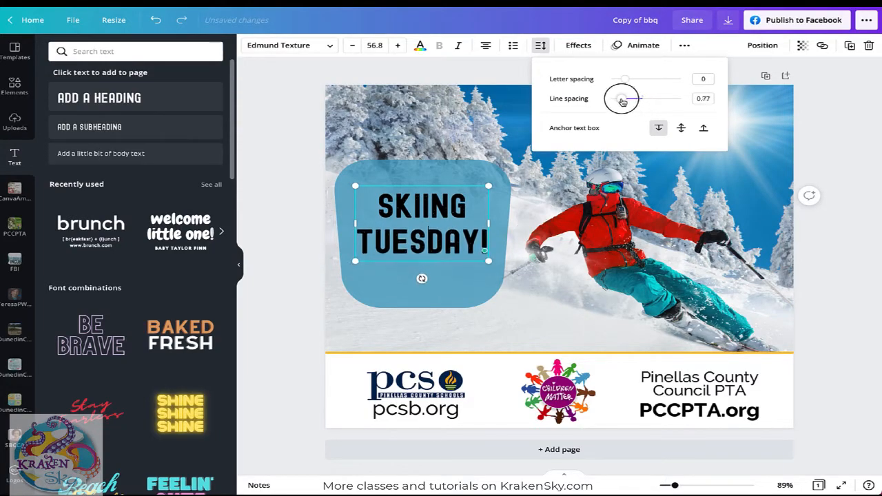
Tilt the "SKIING TUESDAY!" heading slightly counter-clockwise and centre it within the blue shape.
left_click_drag(422, 279, 432, 277)
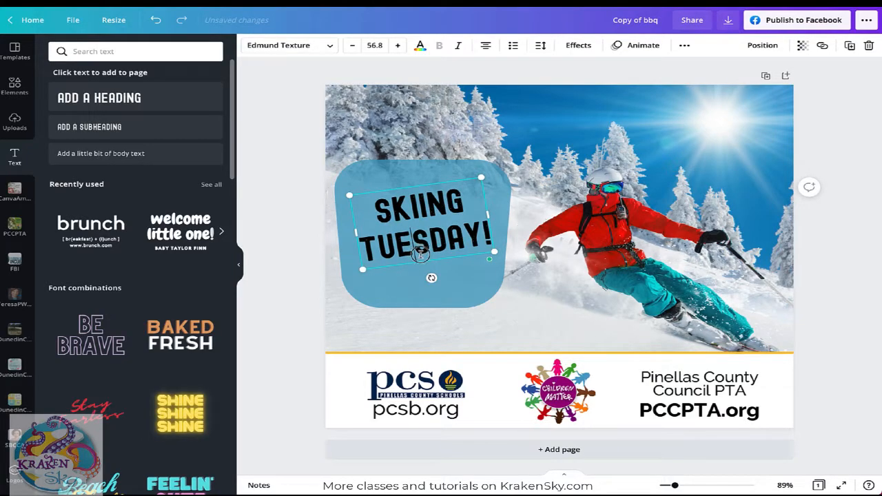
left_click(321, 221)
left_click_drag(422, 211, 423, 216)
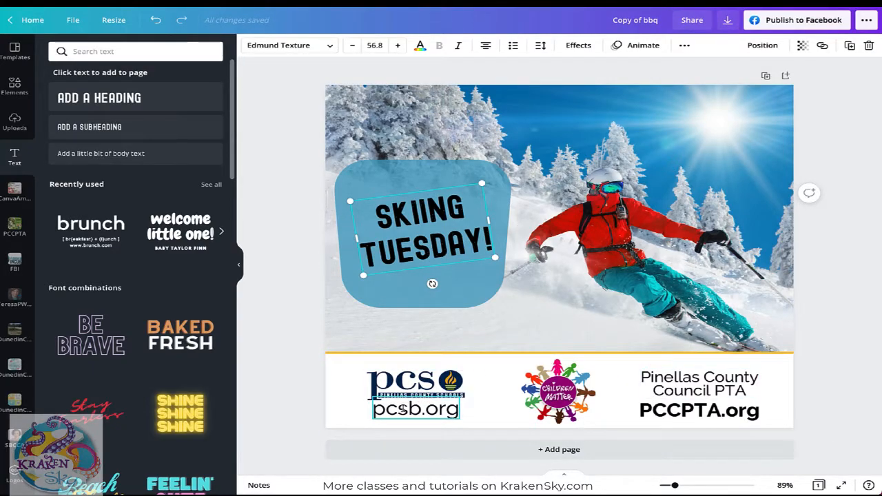
Delete the Pinellas County Schools logo and the "pcsb.org" text from the footer.
left_click(352, 419)
left_click(412, 385)
key("Delete")
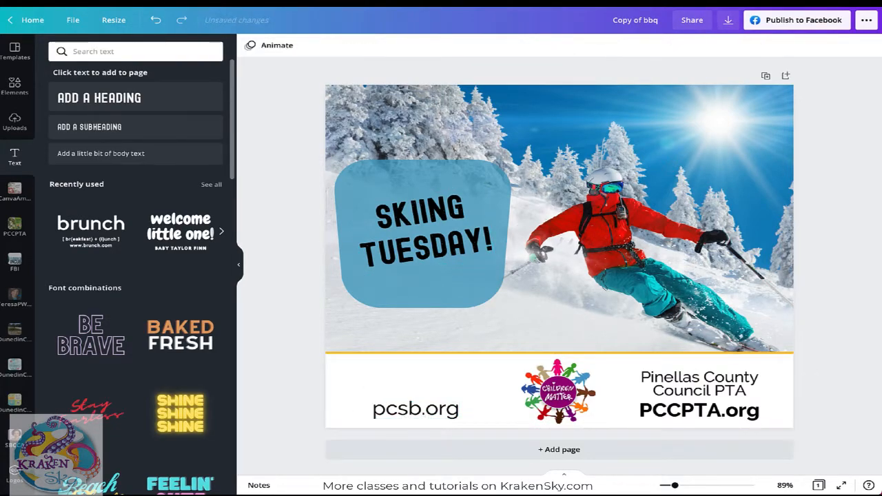
left_click(412, 406)
key("Delete")
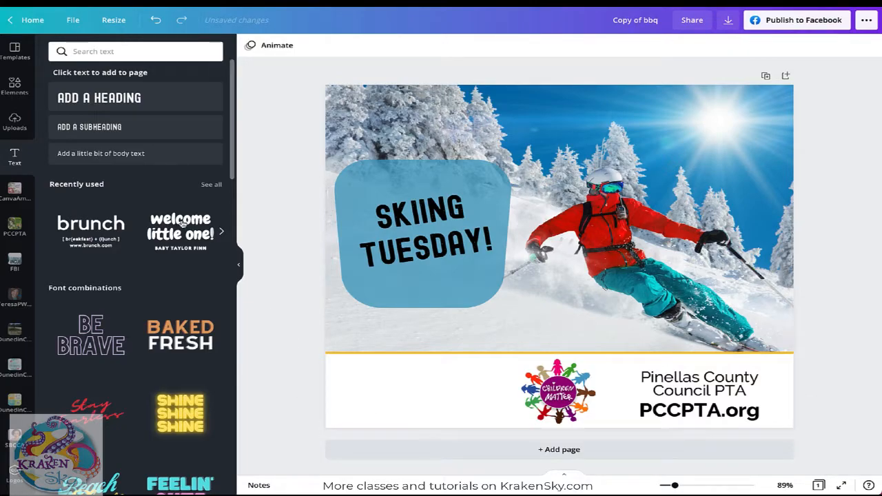
Add a heading reading "BUY TICKETS NOW!" in the footer's empty space beside the Children Matter logo.
left_click(15, 86)
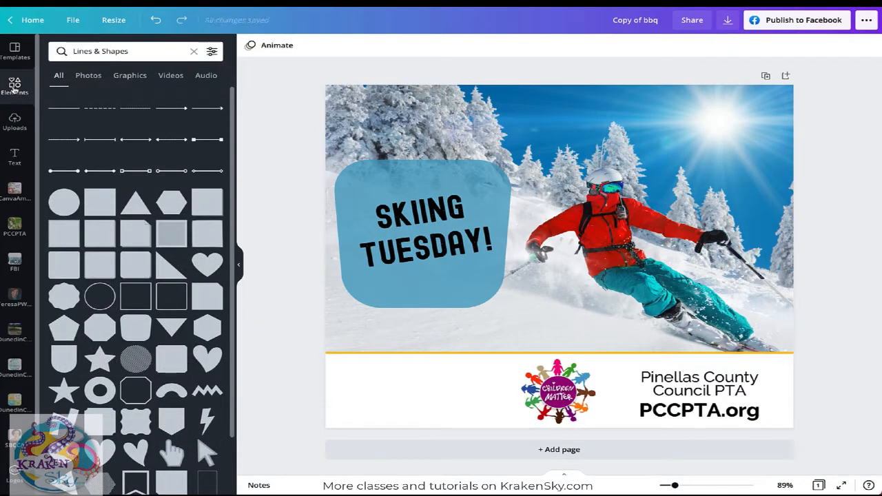
left_click(15, 157)
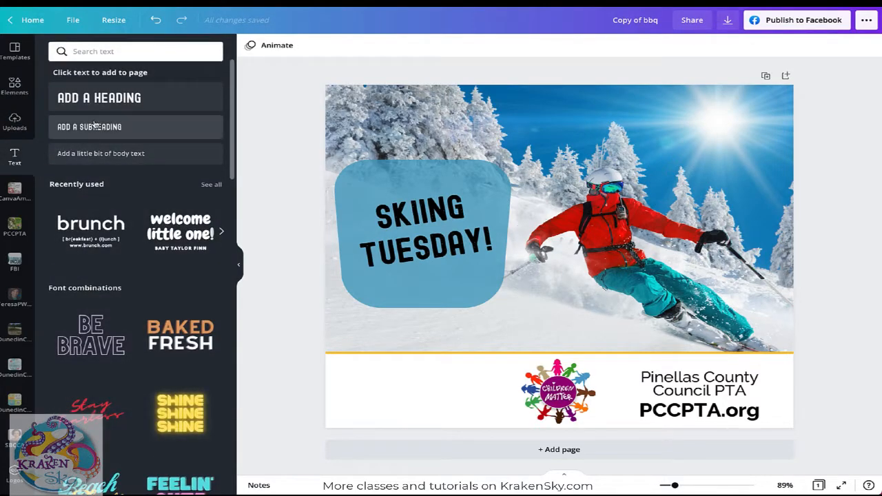
left_click(97, 98)
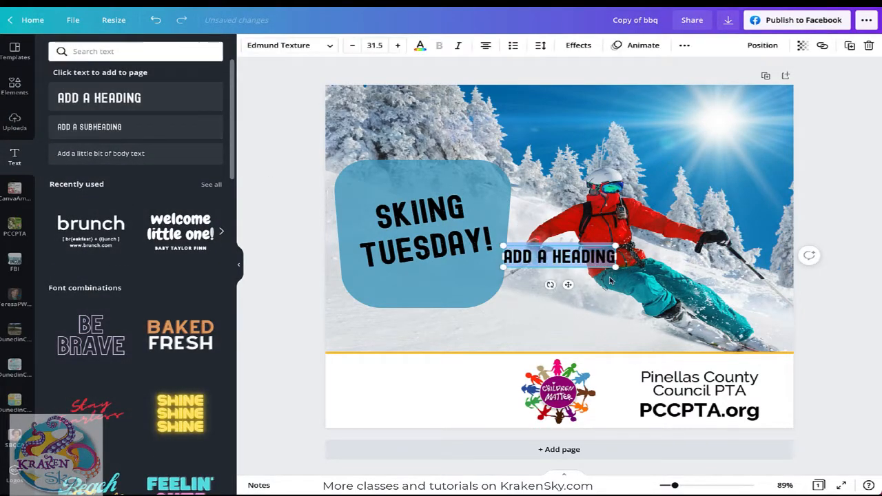
left_click_drag(572, 284, 428, 415)
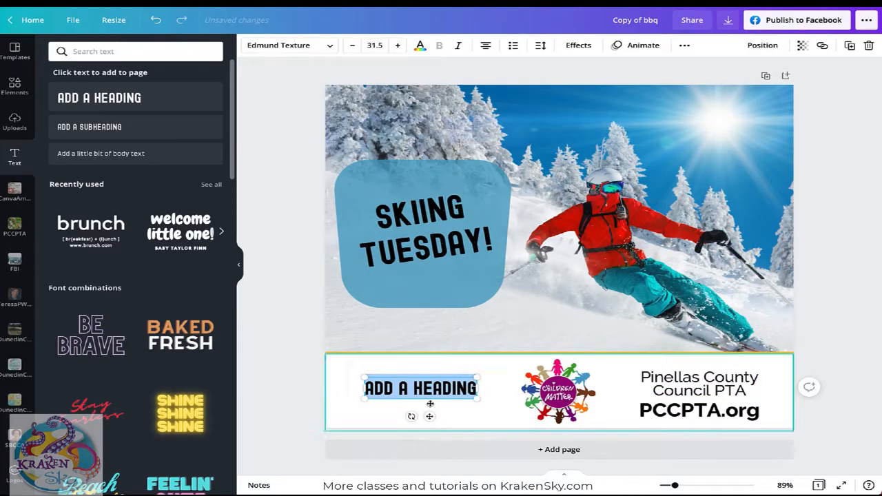
left_click(435, 387)
triple_click(435, 386)
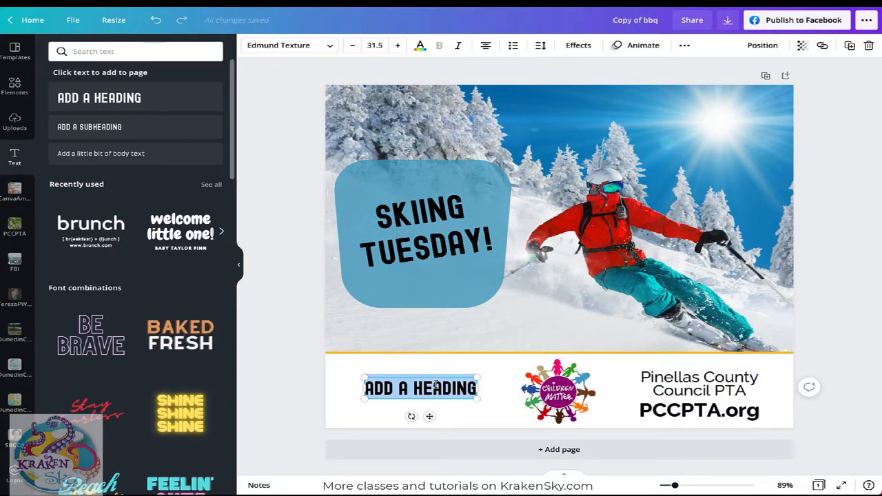
type("BUY ")
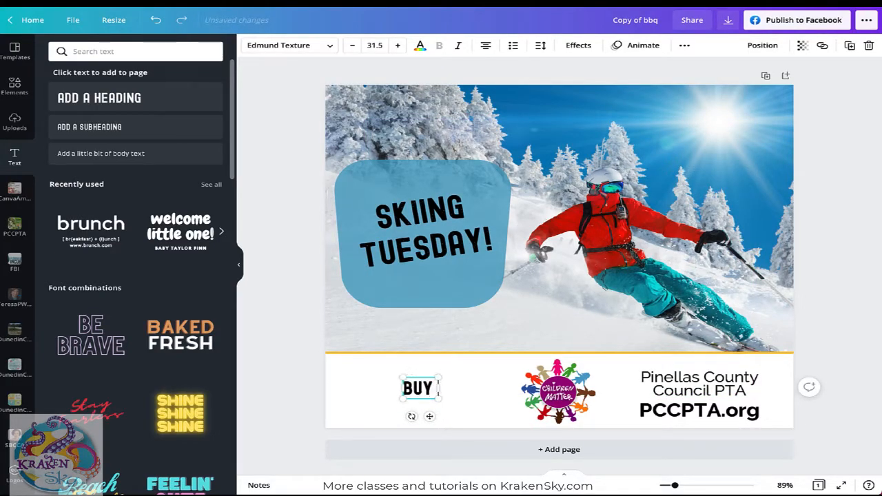
type("TICKETS NOW")
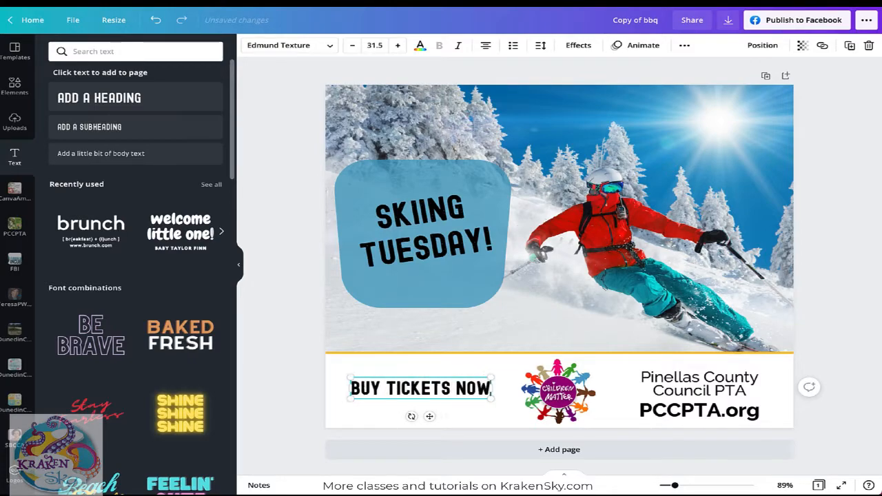
type("!")
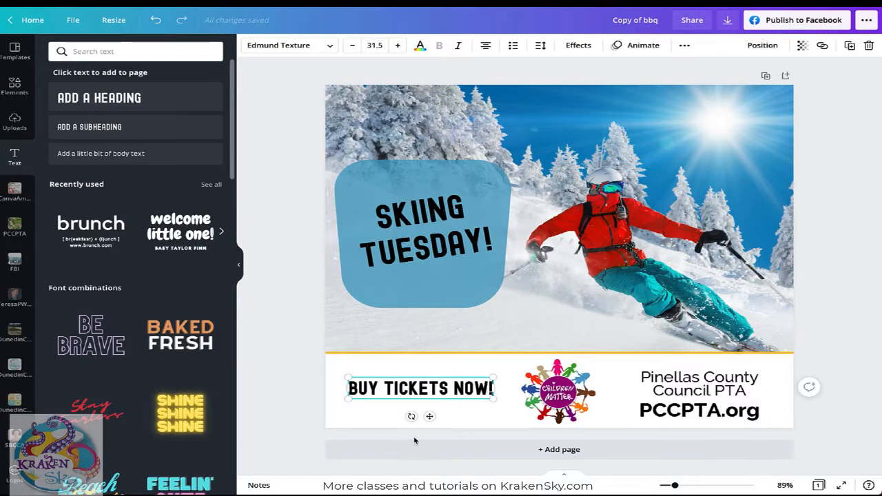
left_click(294, 413)
left_click_drag(446, 392, 444, 396)
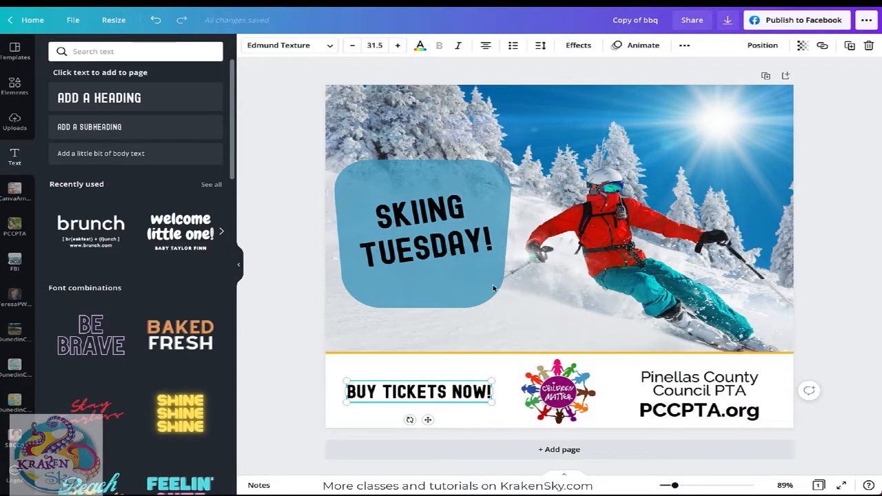
left_click(818, 168)
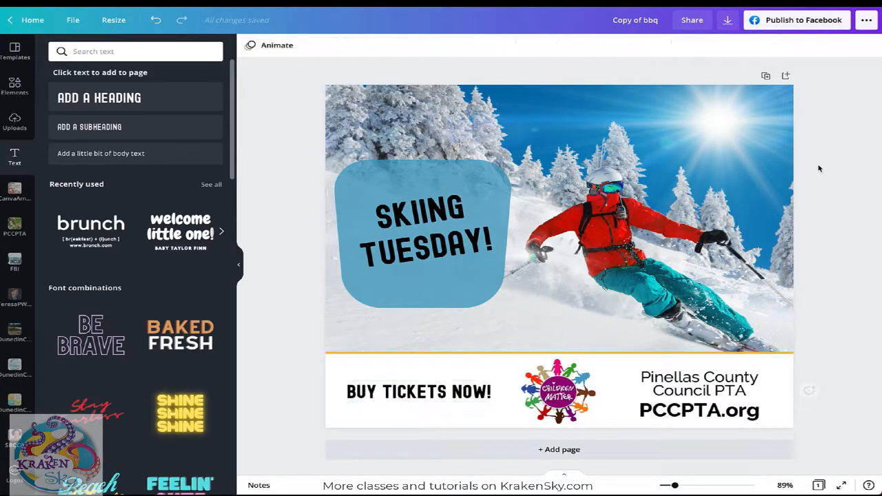
left_click(74, 21)
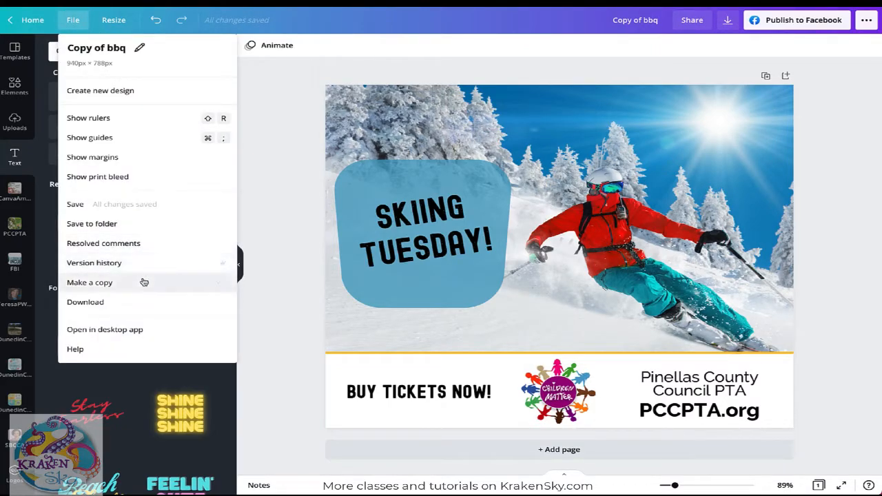
left_click(272, 291)
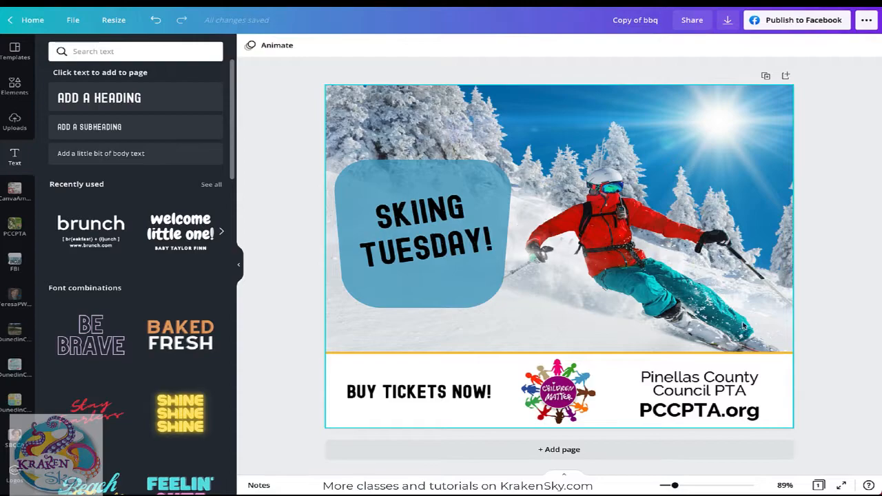